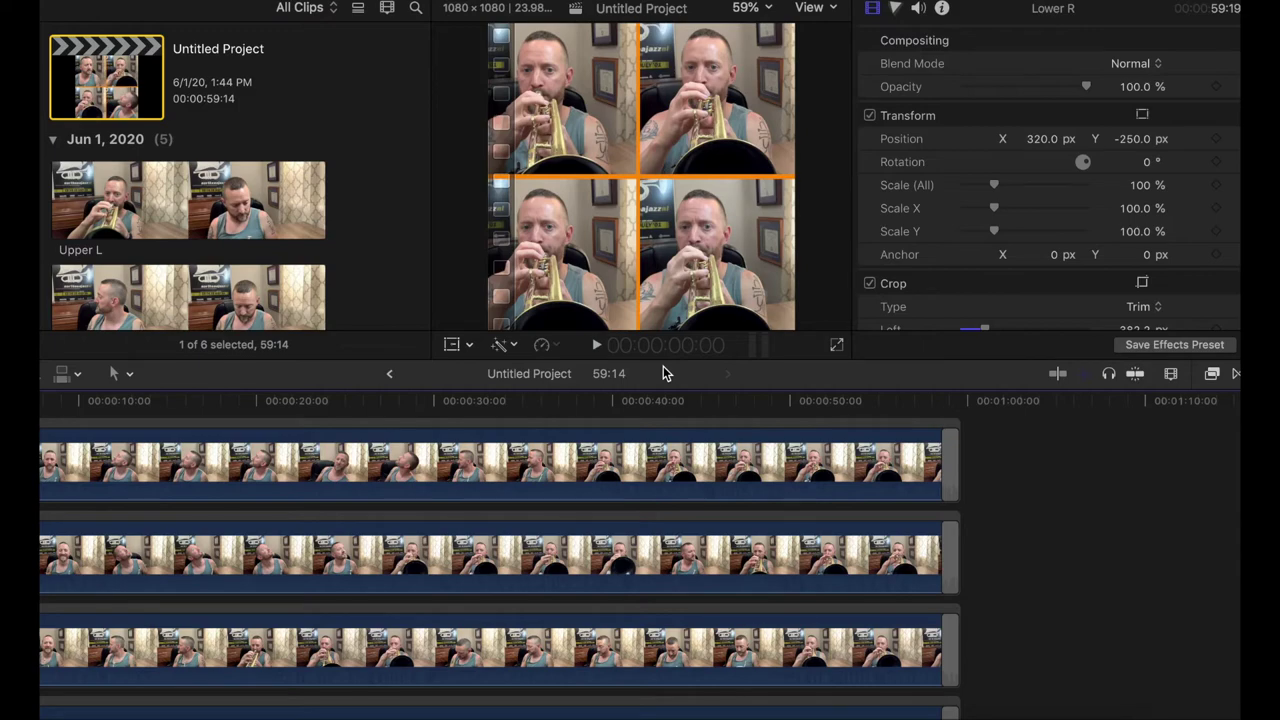
Step: Select the lower-right clip and show its on-screen transform handles in the viewer
scroll(437, 480, up, 2)
scroll(437, 480, down, 6)
scroll(435, 481, down, 8)
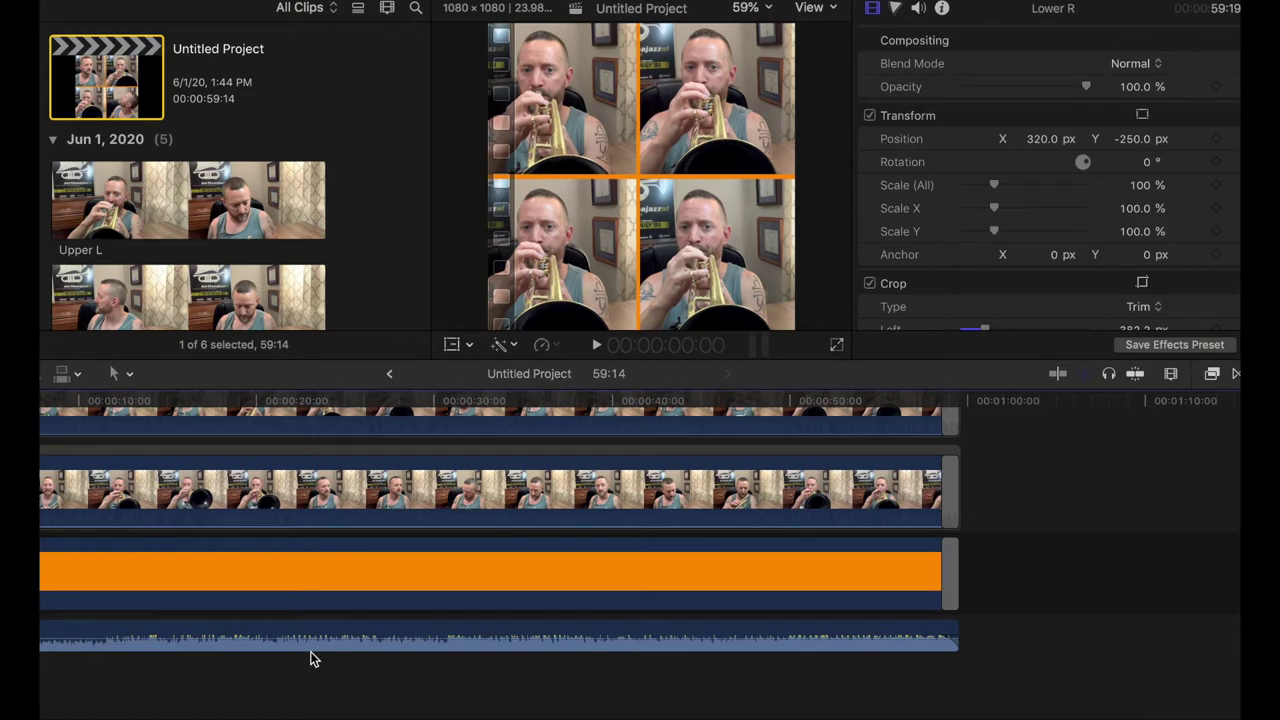
scroll(310, 652, up, 5)
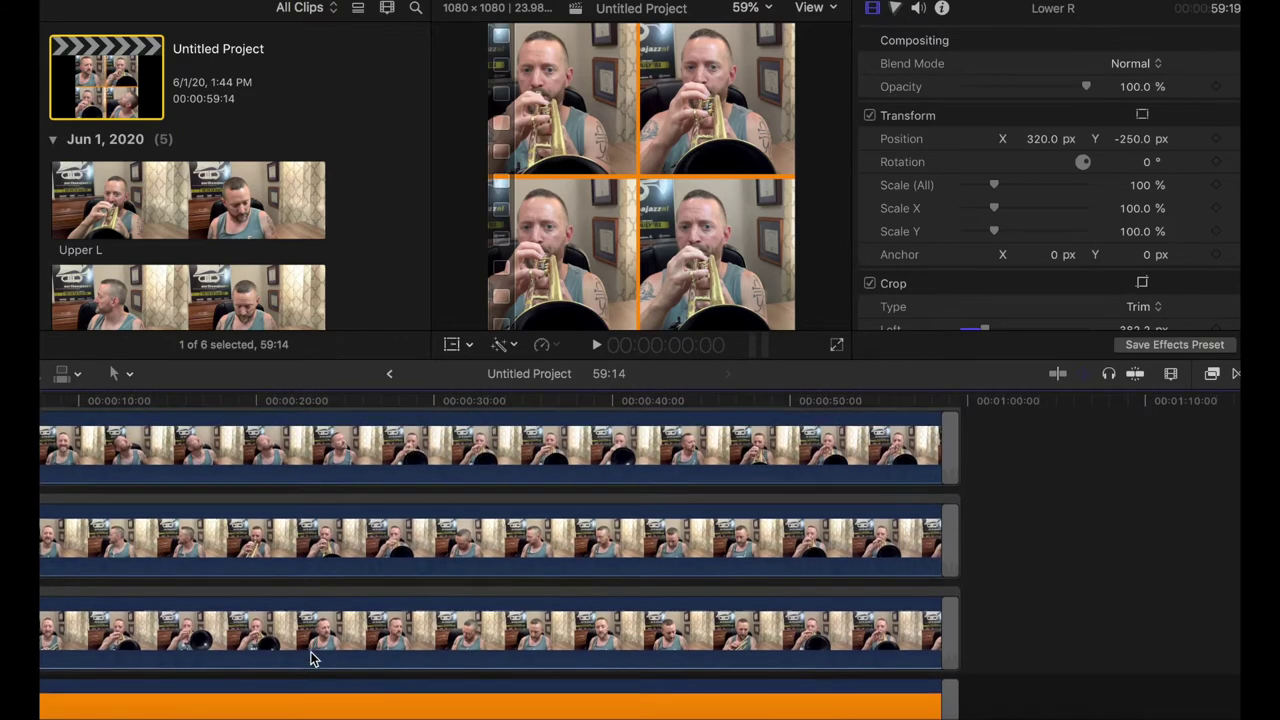
scroll(310, 658, up, 5)
scroll(310, 658, up, 1)
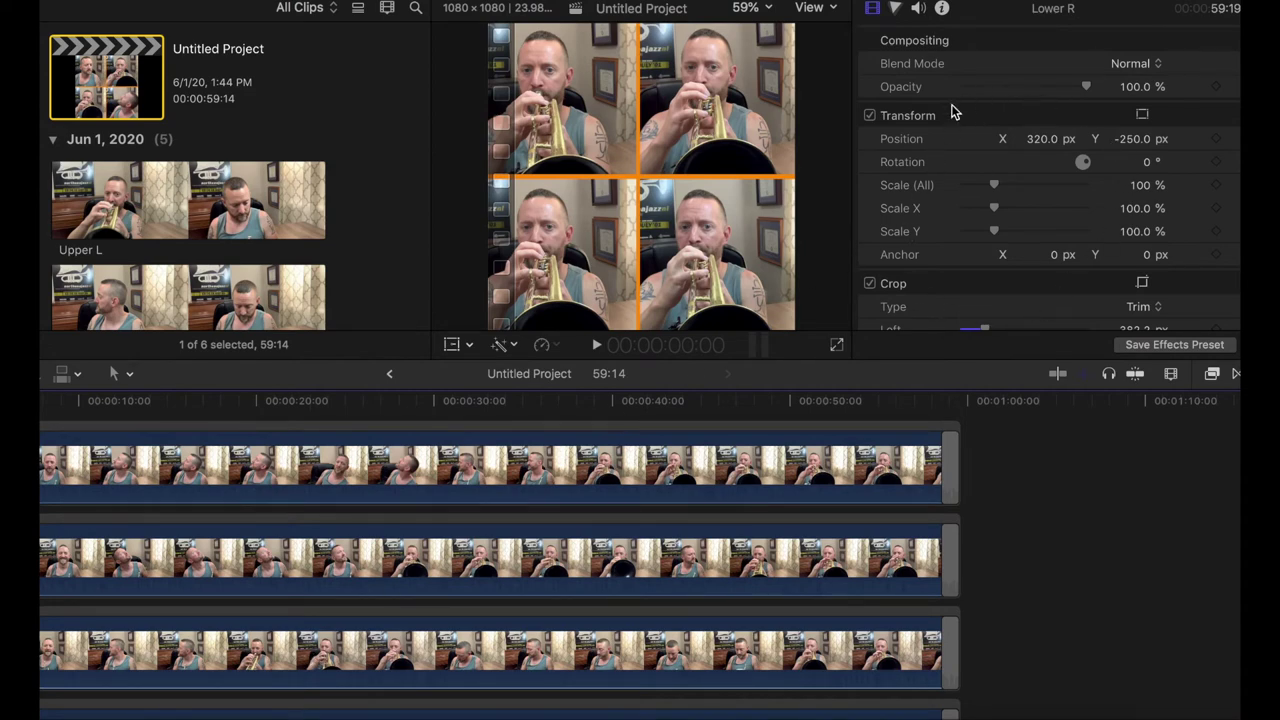
scroll(608, 462, up, 2)
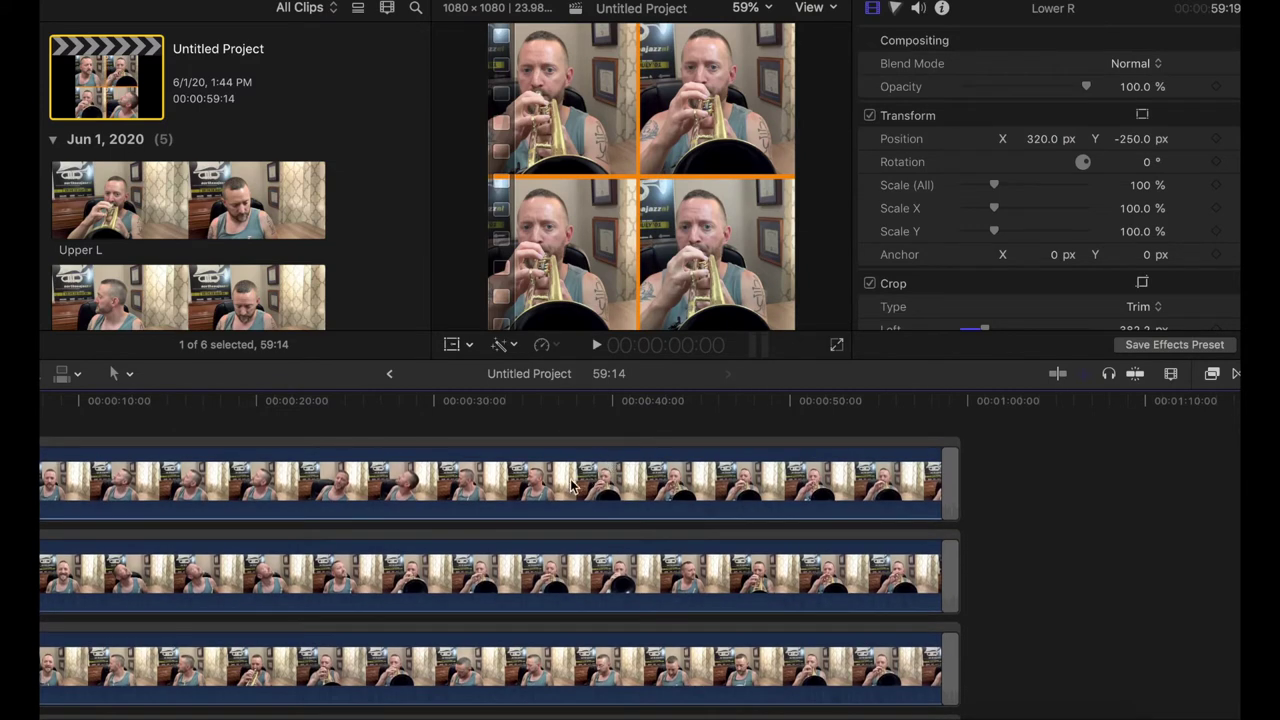
click(447, 484)
click(450, 344)
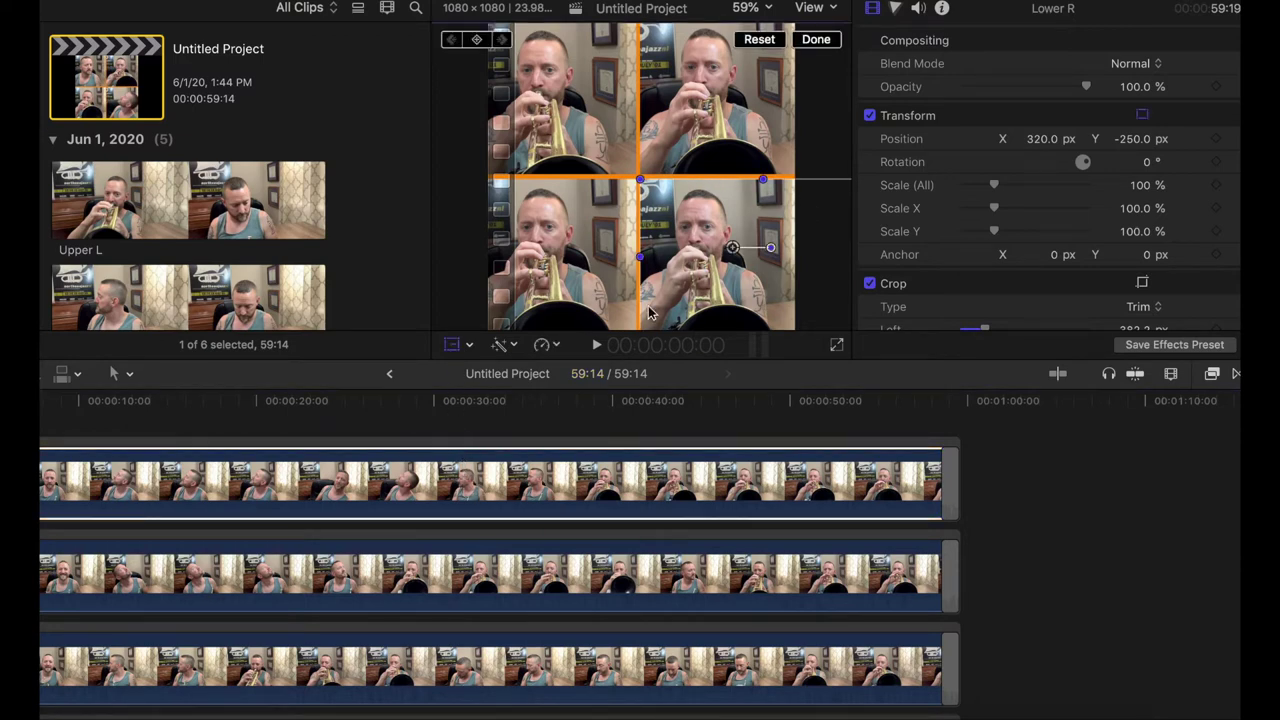
click(572, 458)
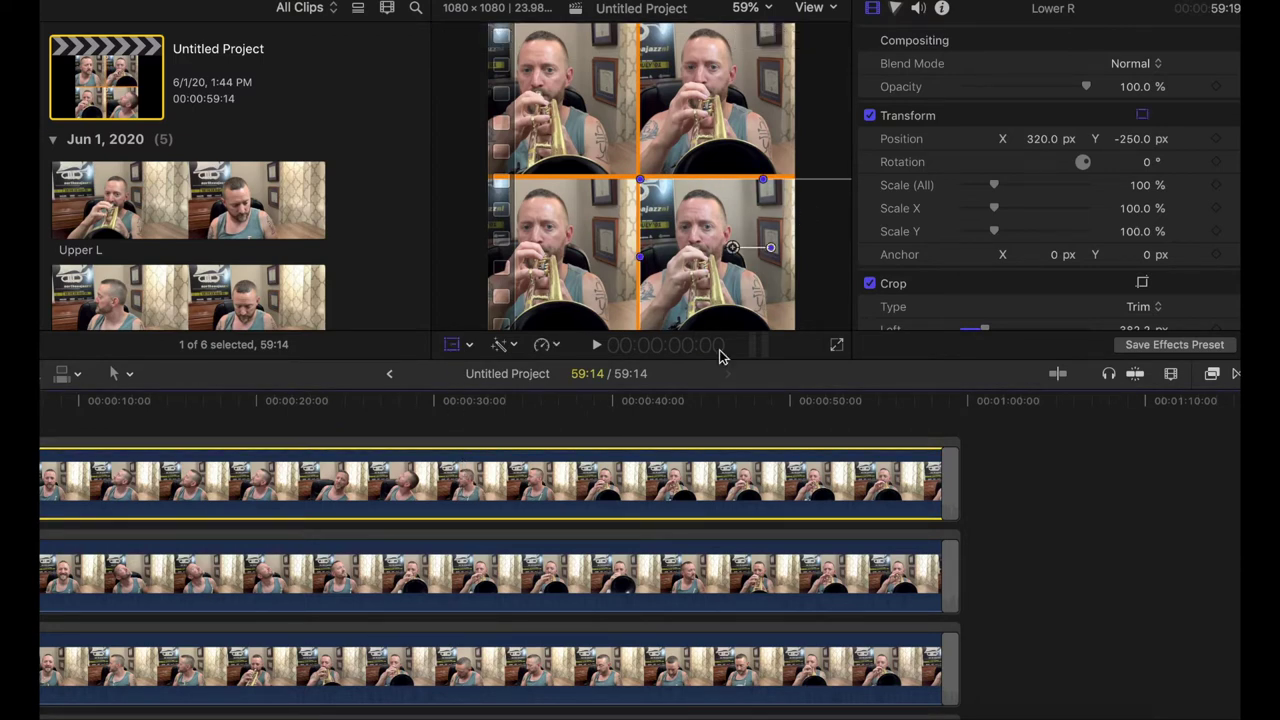
Step: Check the lower-right clip's crop (Left 382.2 px, Top 110 px), then select the lower-left clip
scroll(960, 172, down, 1)
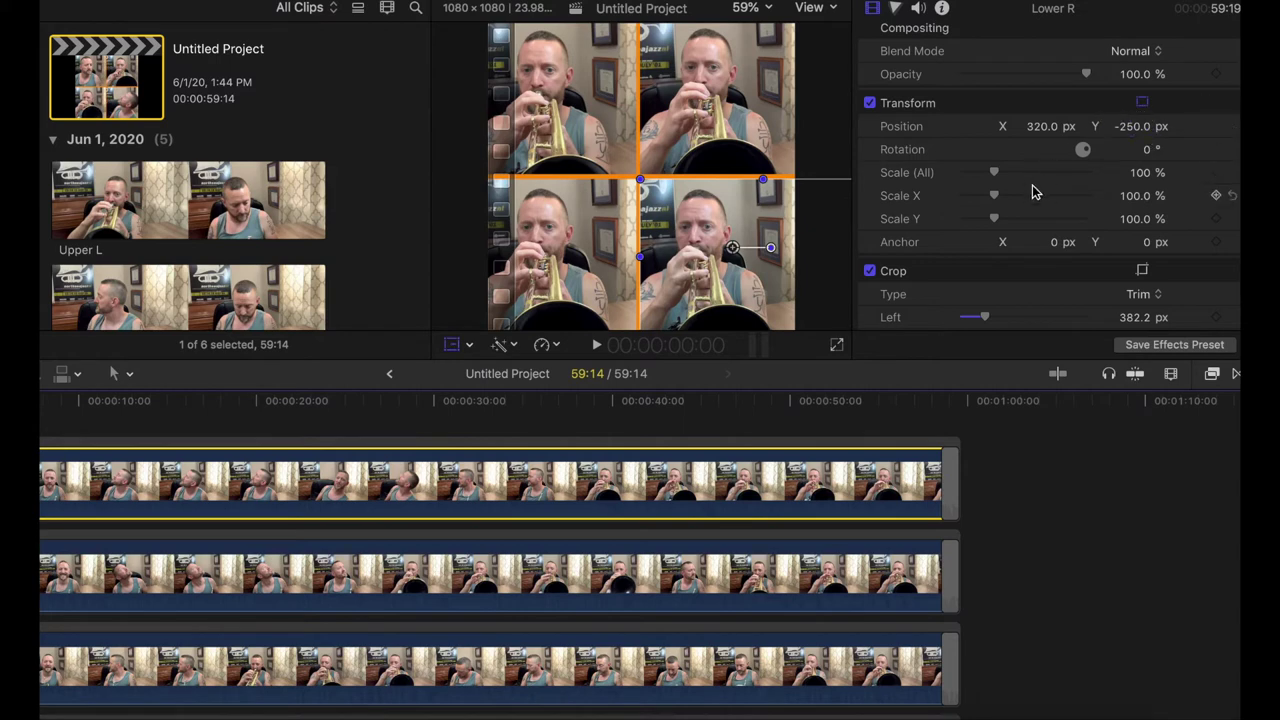
scroll(1032, 183, down, 5)
scroll(1032, 181, down, 1)
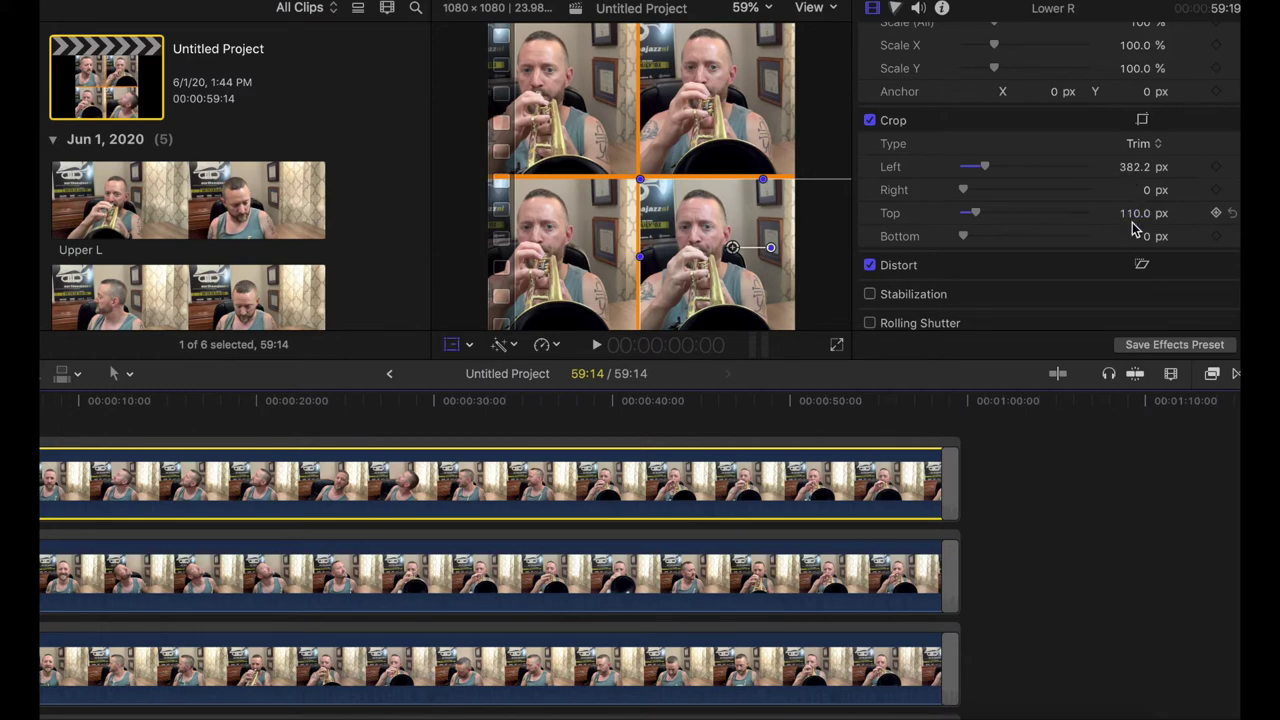
click(700, 576)
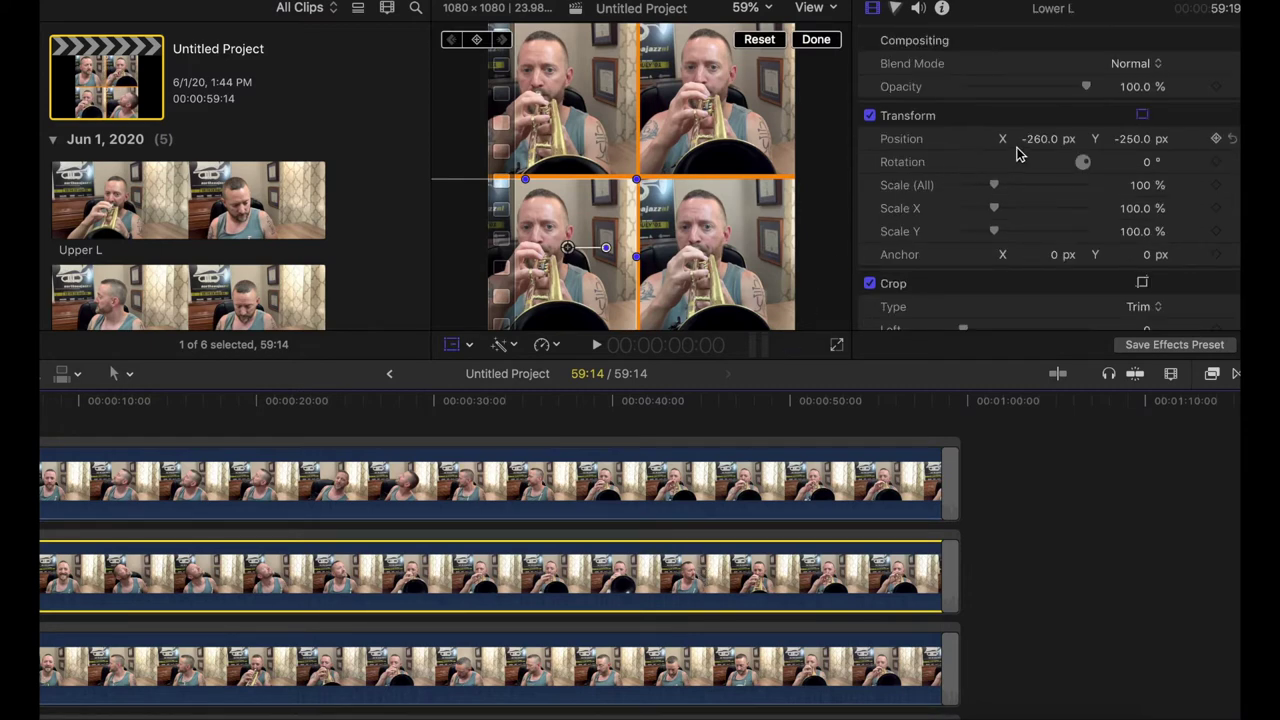
Step: Review the Lower L clip's position (−260, −250 px) and crop, then finish the transform adjustments
scroll(1020, 153, down, 3)
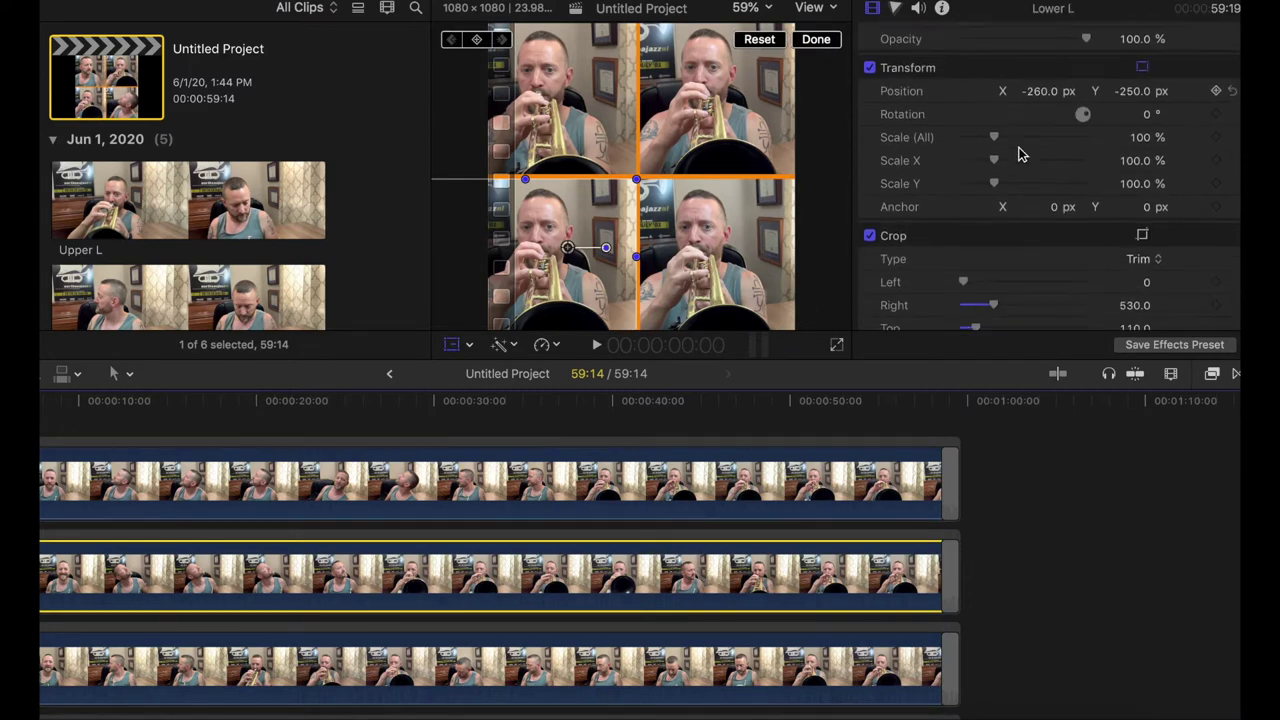
scroll(752, 487, down, 2)
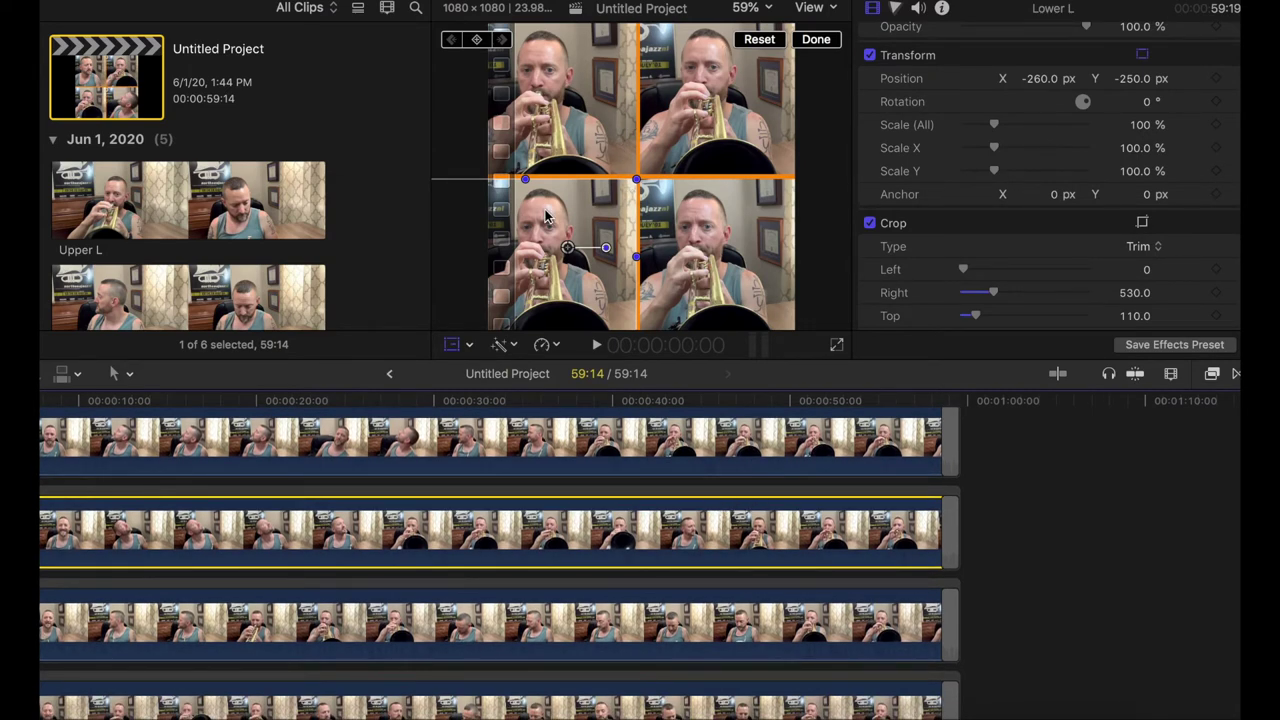
click(814, 41)
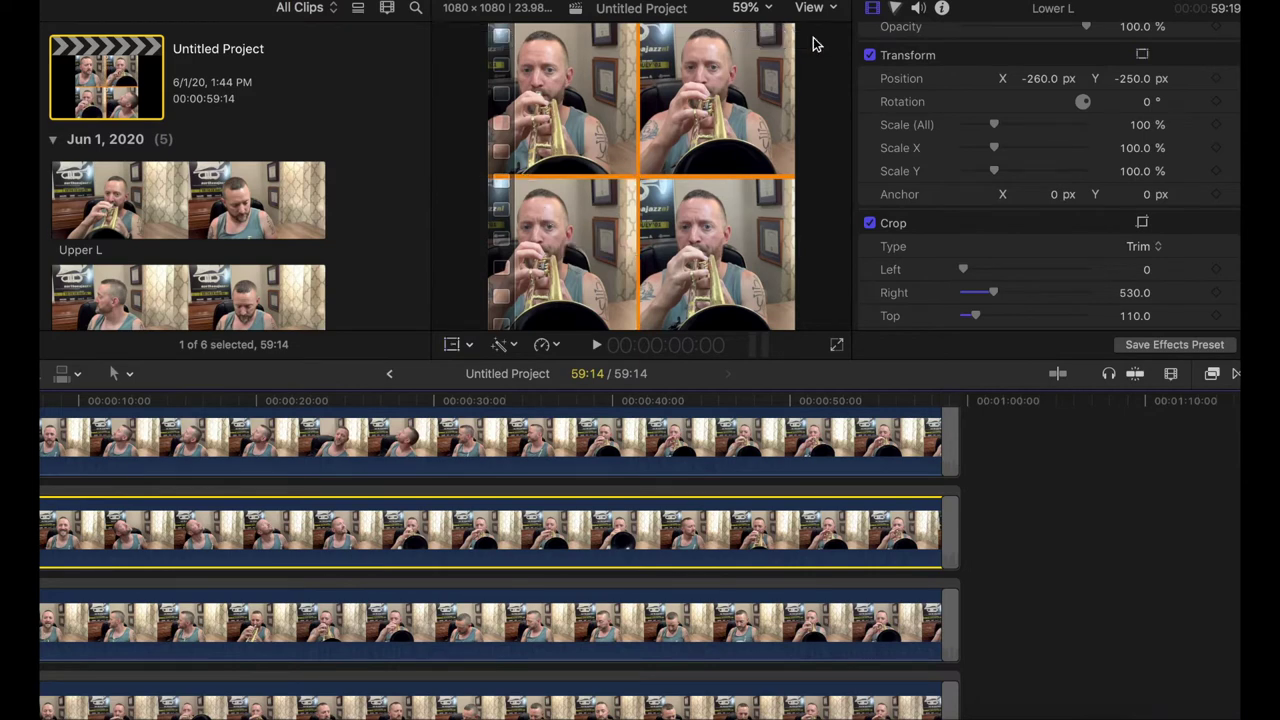
Step: Select the black Fade To Color transition ending the top clip and inspect its settings
scroll(665, 466, up, 1)
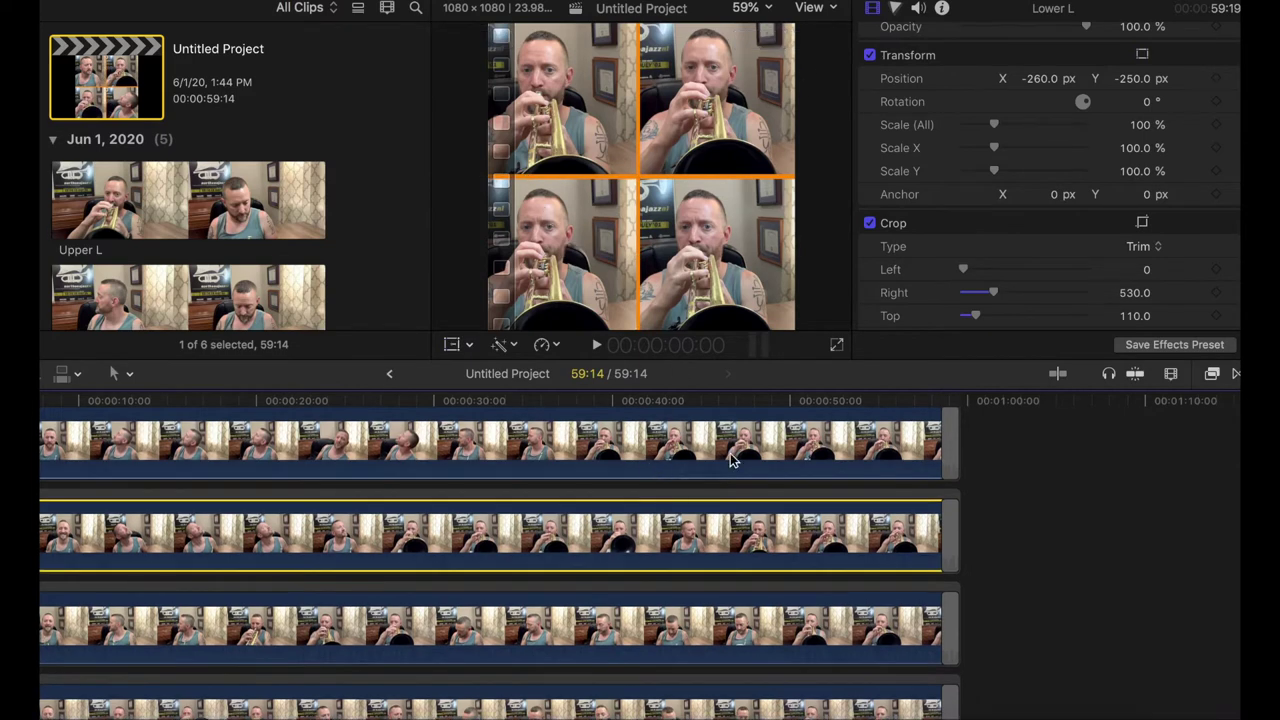
click(948, 444)
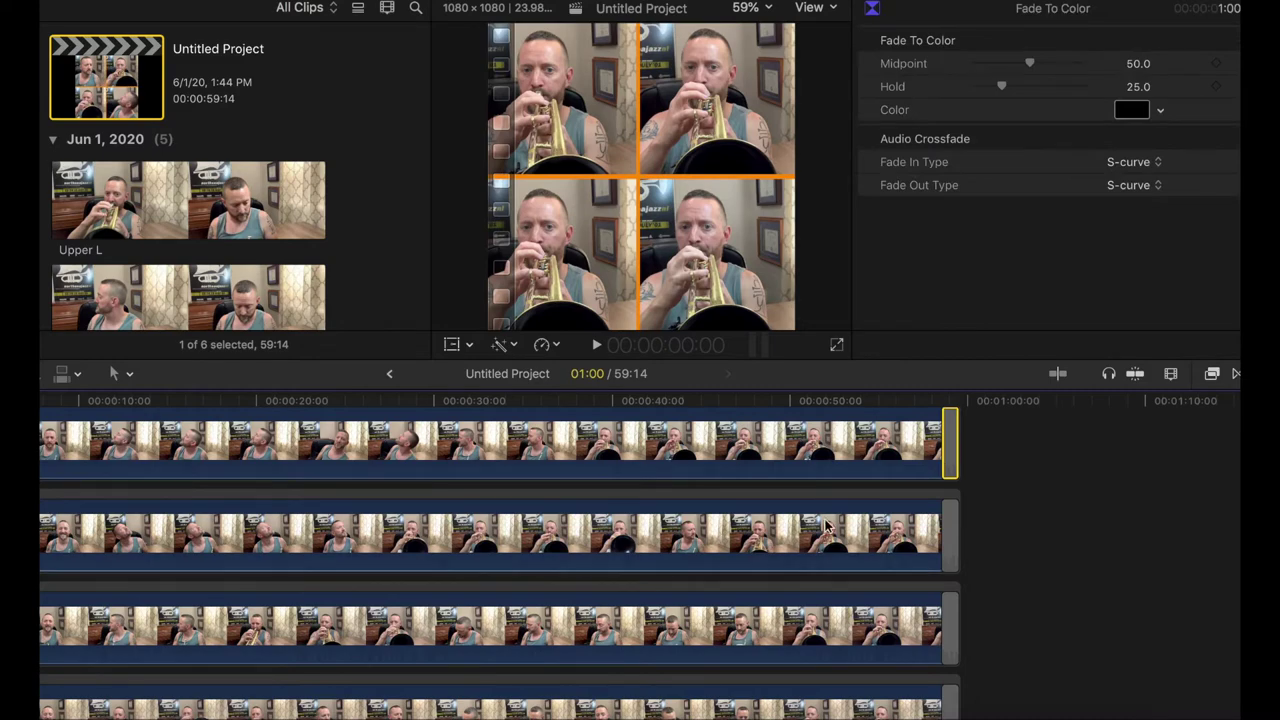
scroll(815, 532, down, 3)
scroll(815, 532, down, 2)
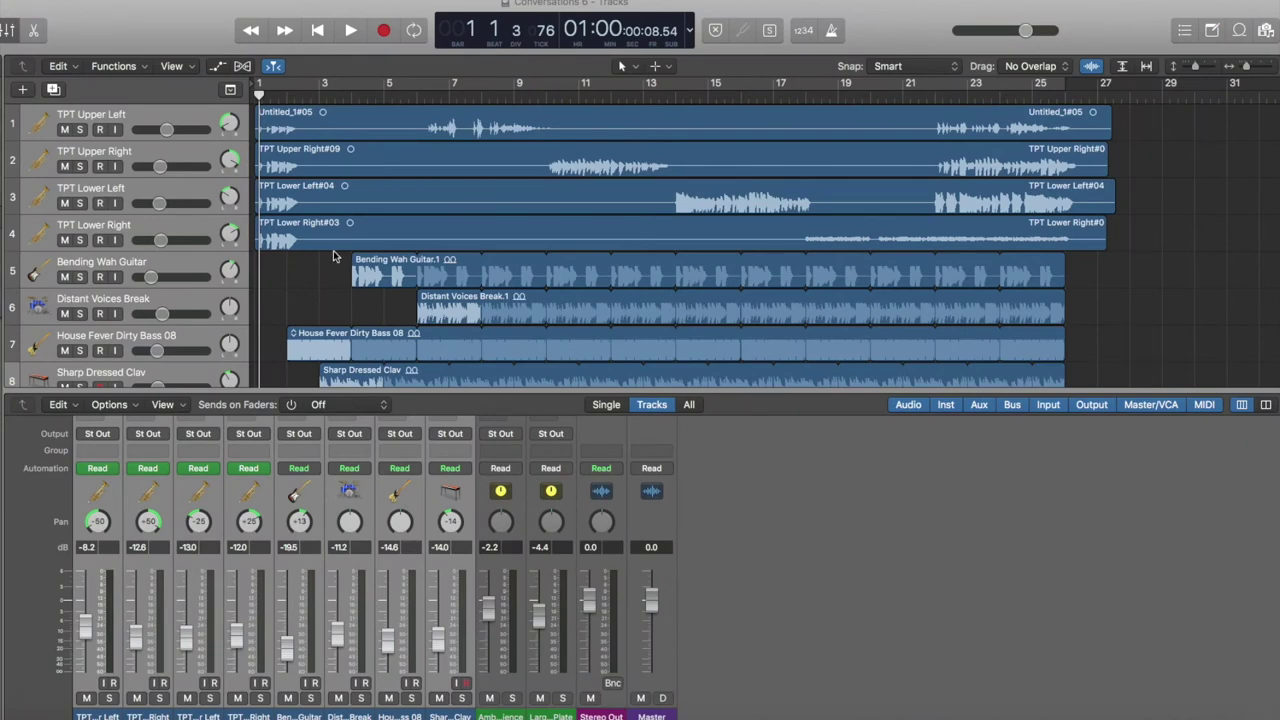
scroll(293, 260, down, 3)
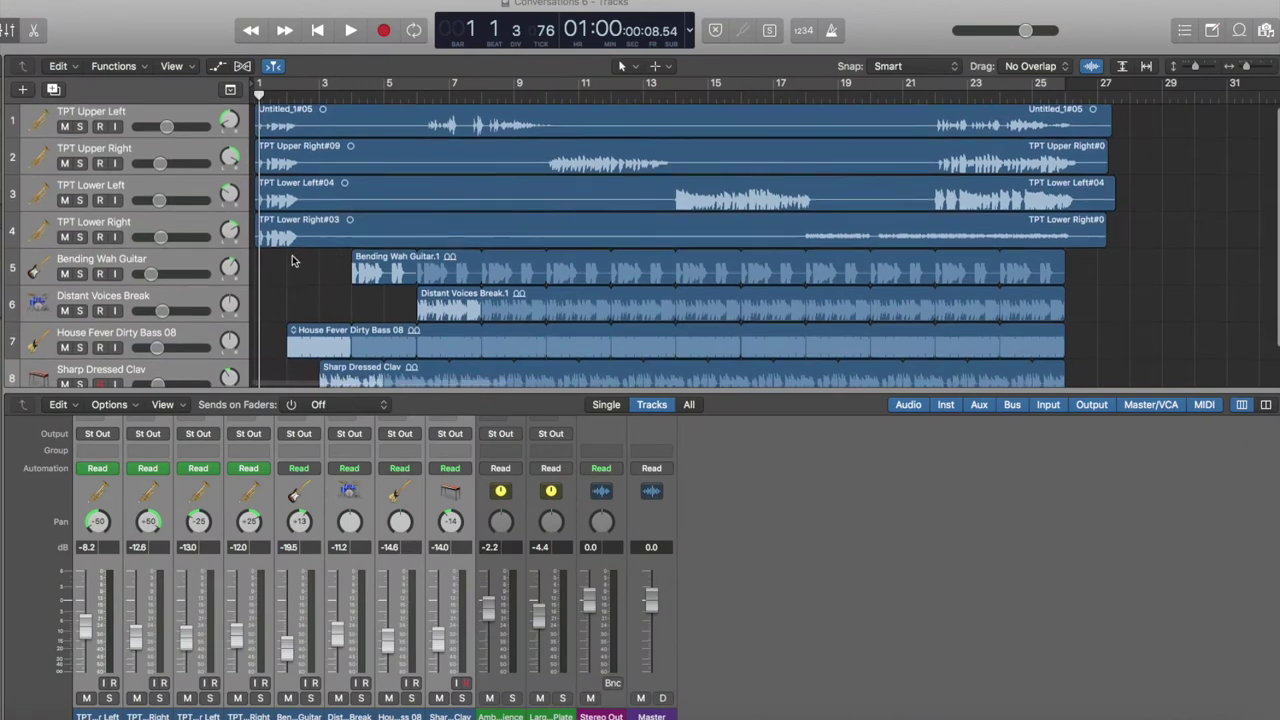
scroll(293, 260, down, 1)
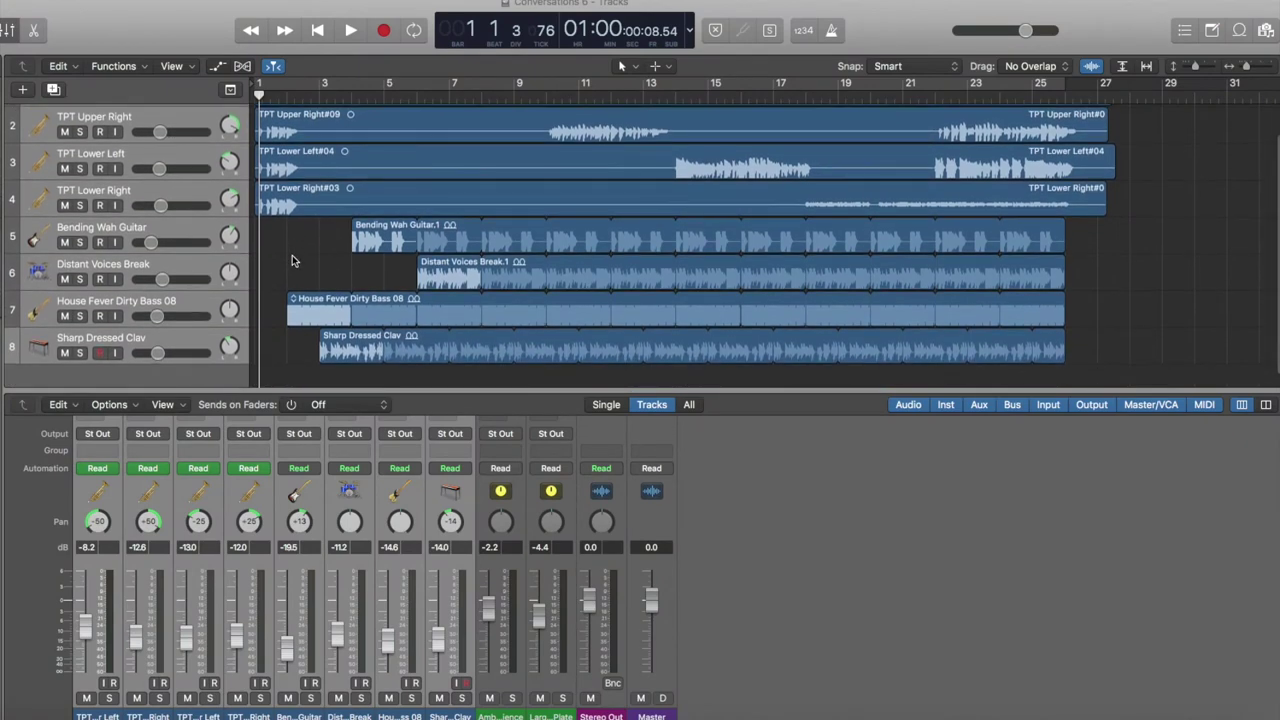
click(216, 362)
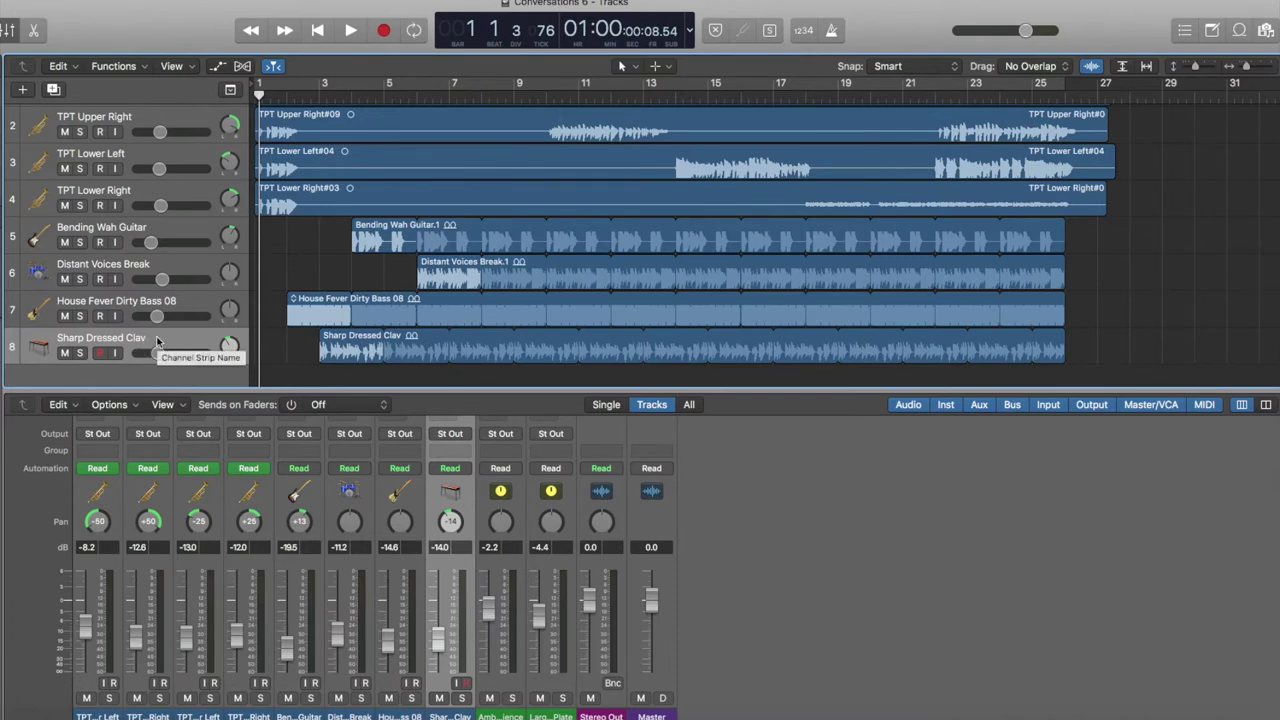
scroll(287, 350, left, 1)
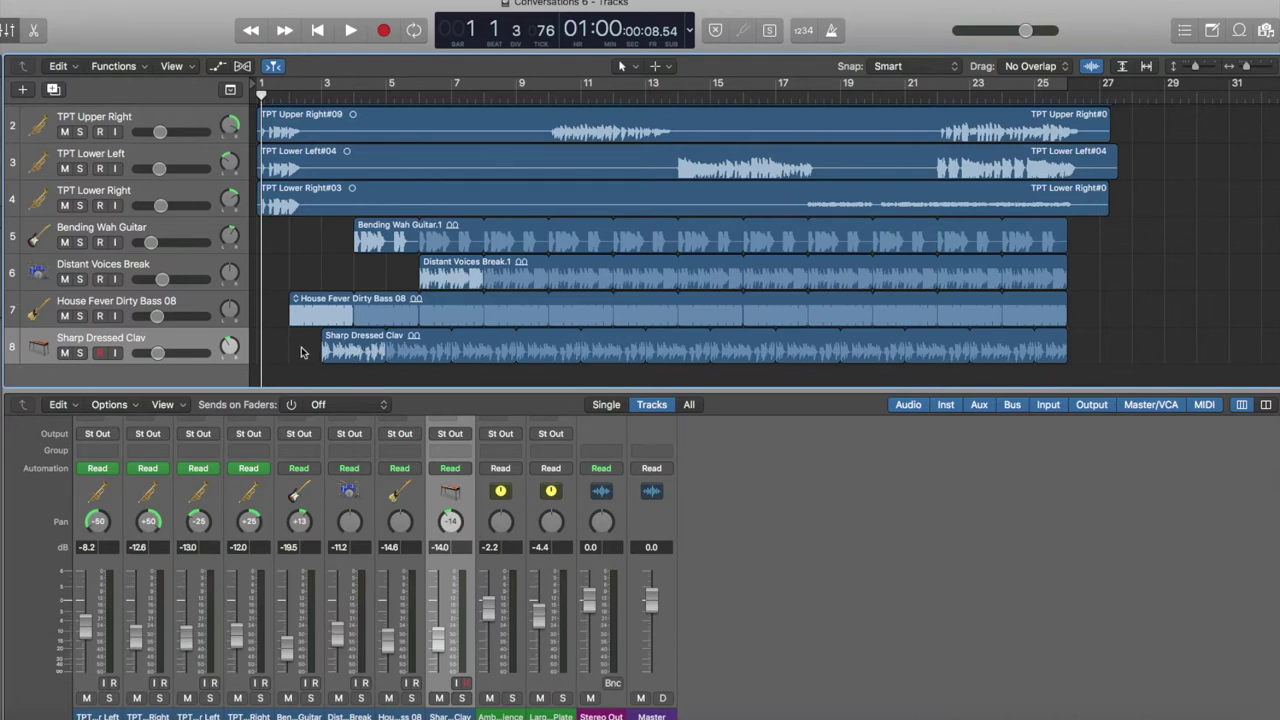
click(187, 307)
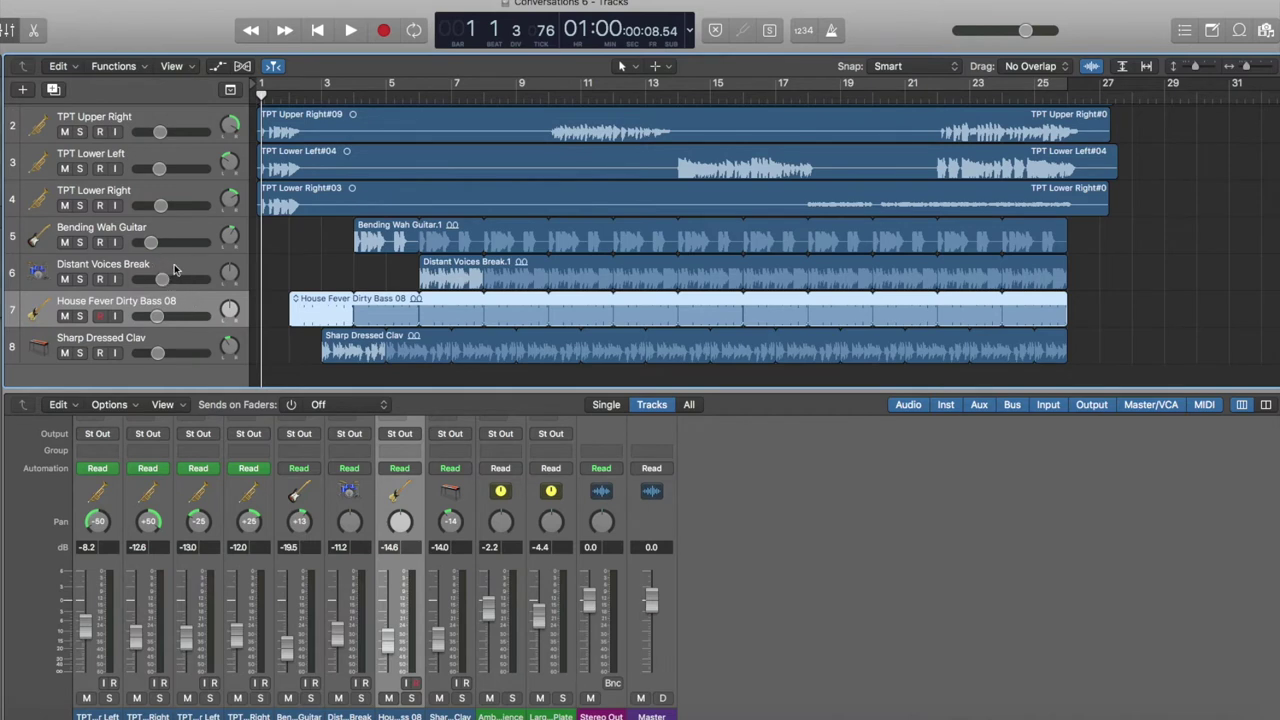
click(173, 270)
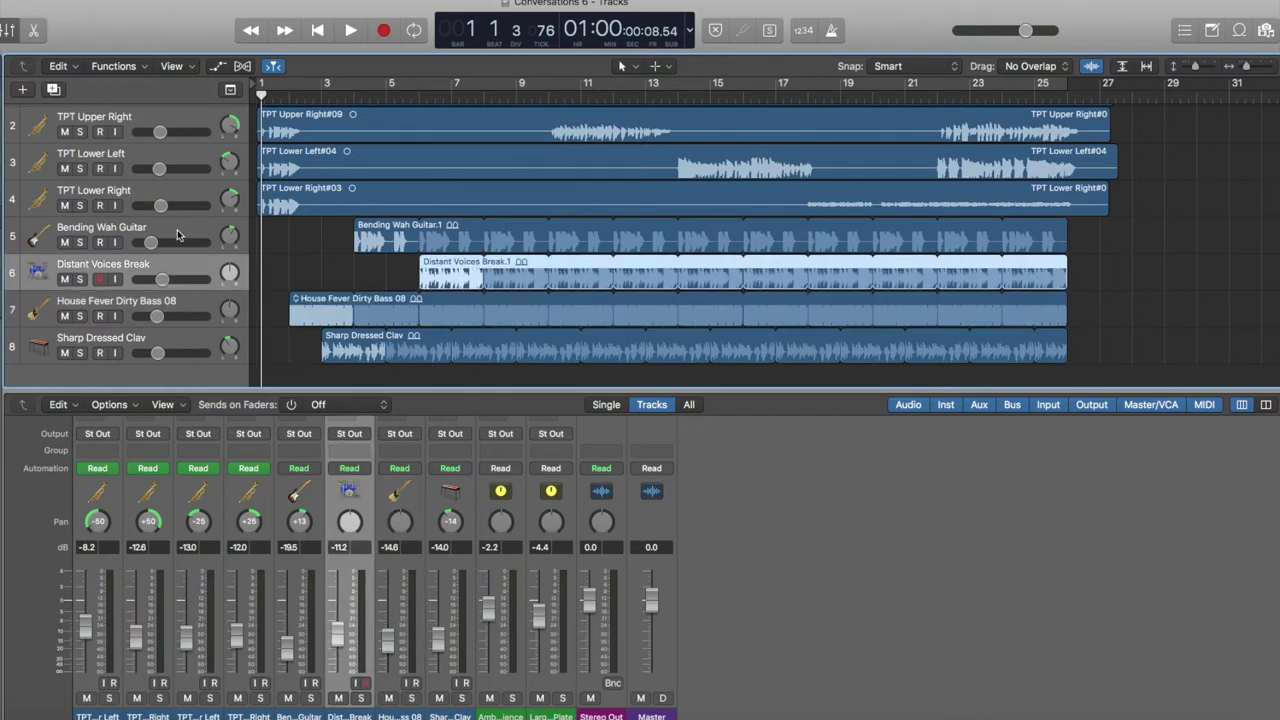
click(178, 235)
scroll(190, 160, up, 3)
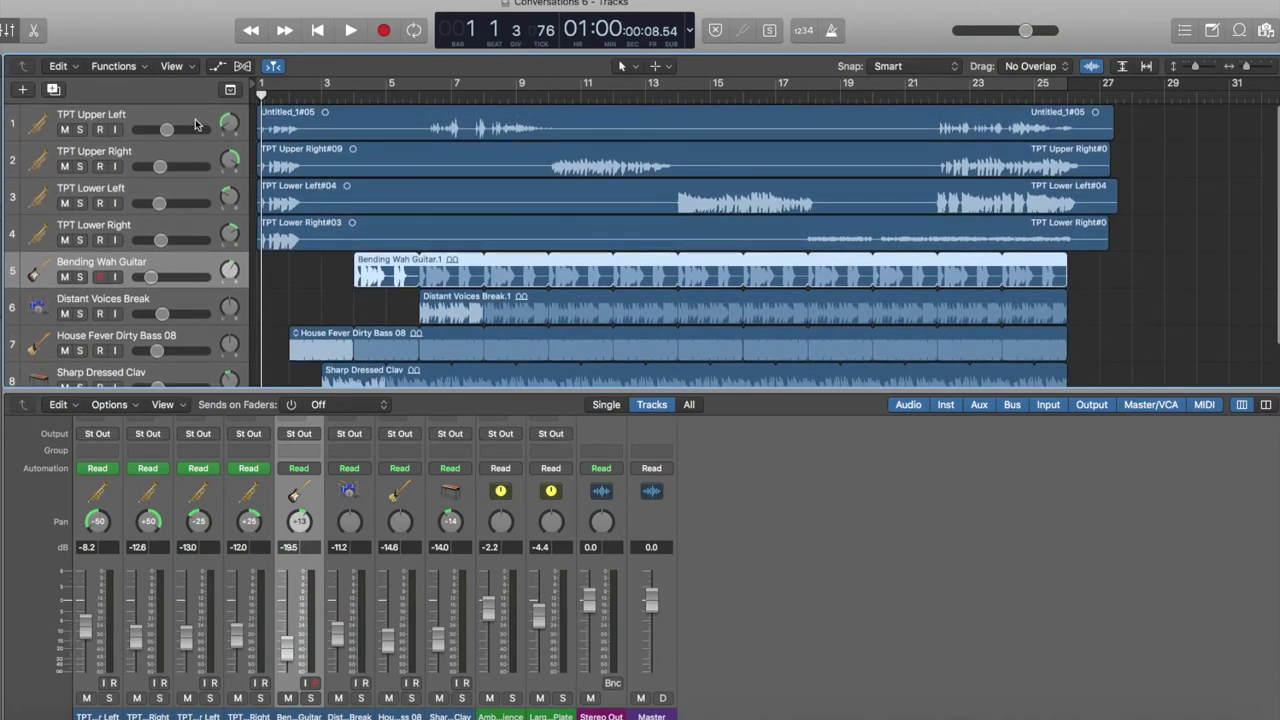
click(197, 121)
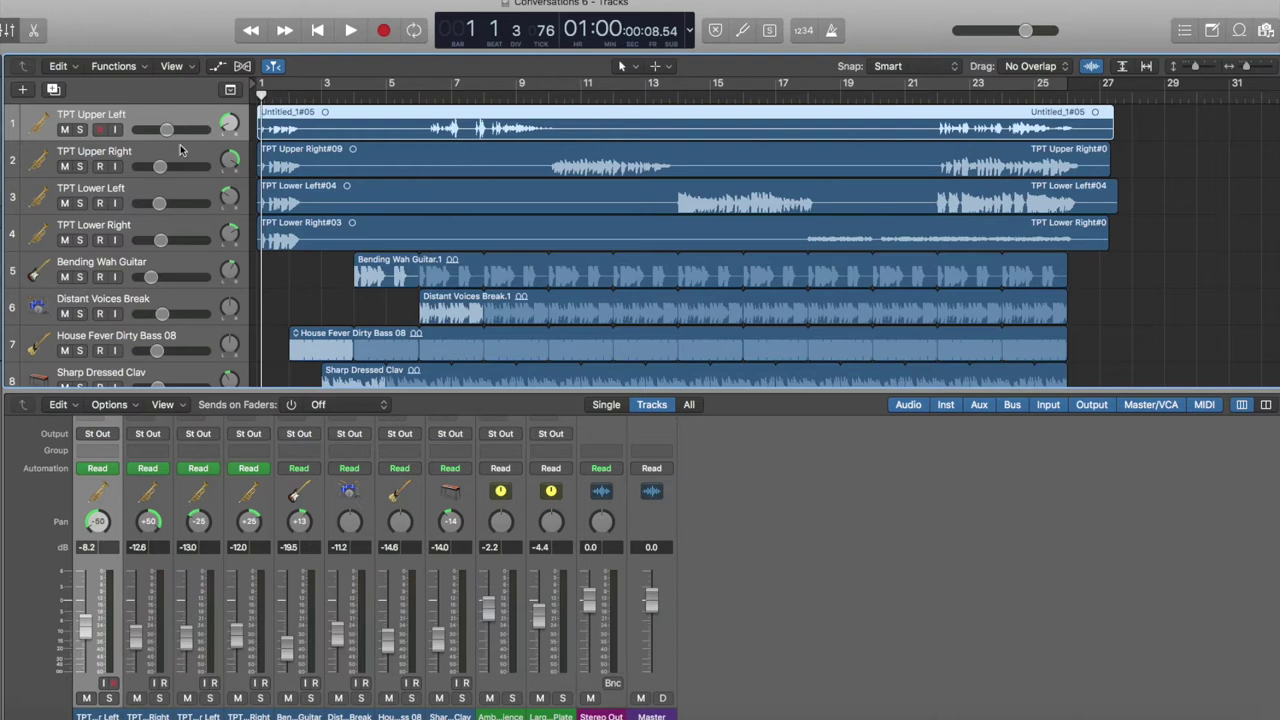
click(176, 158)
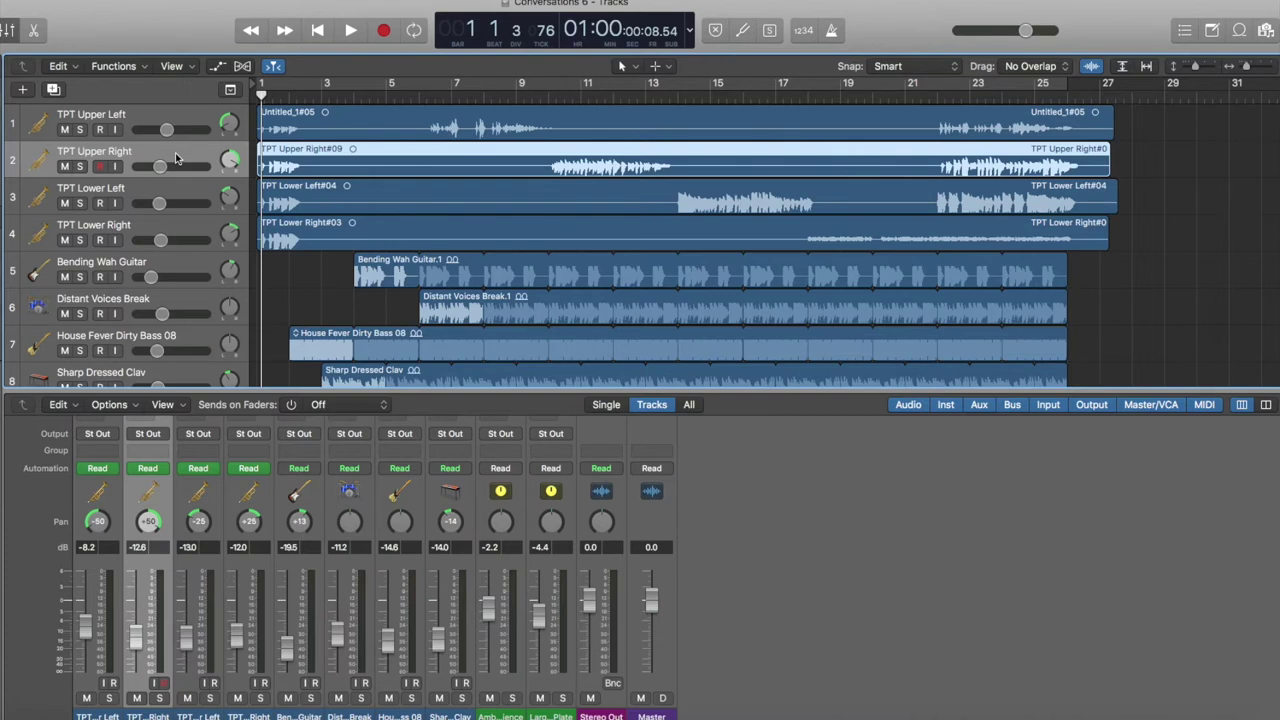
click(188, 196)
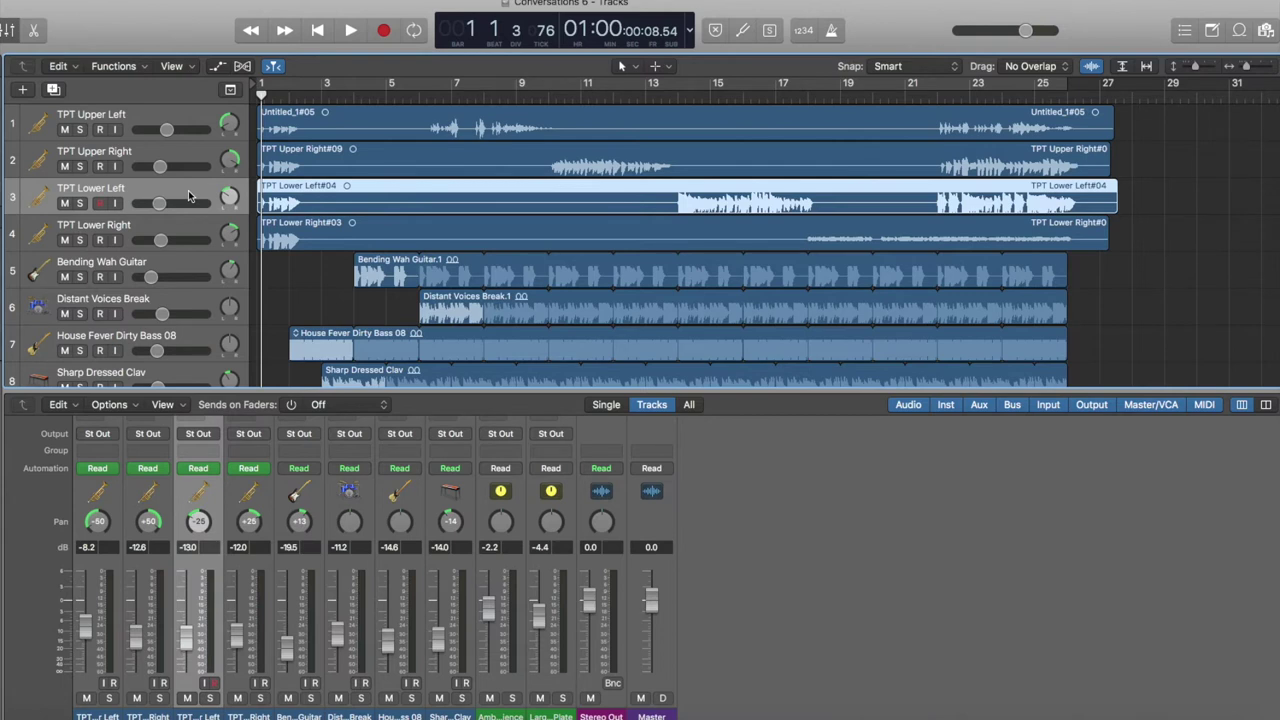
click(188, 233)
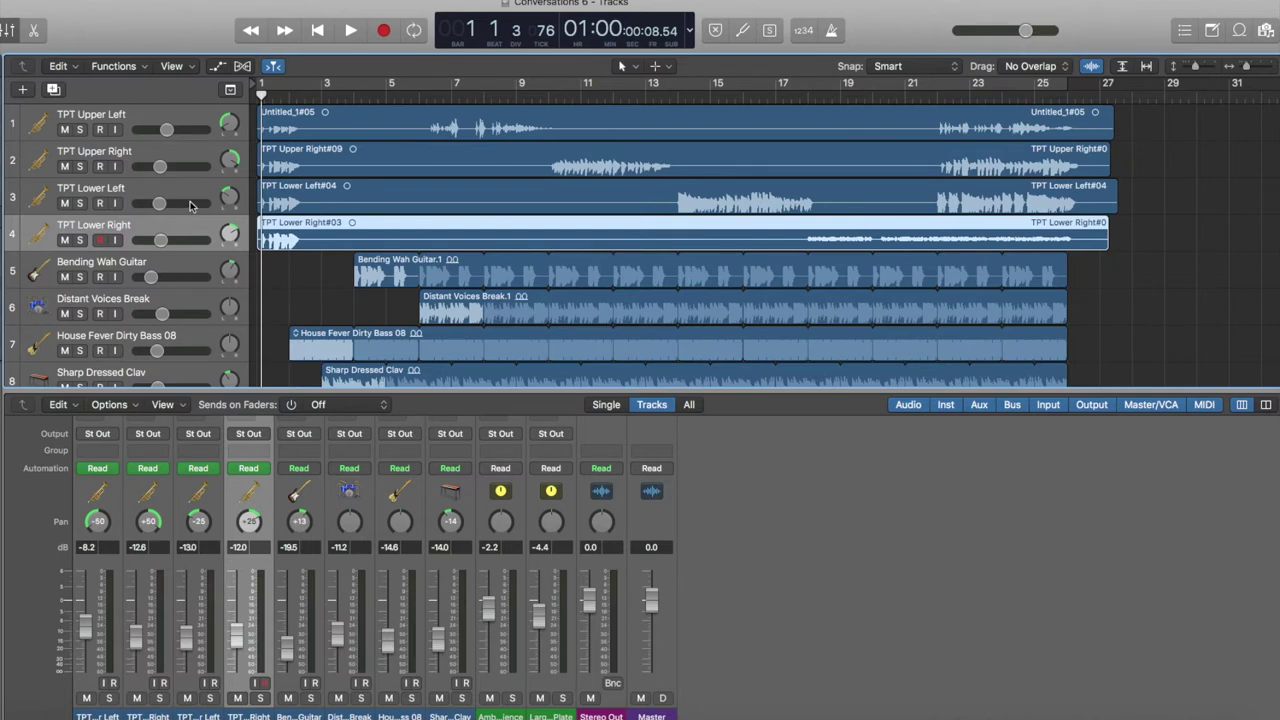
click(191, 195)
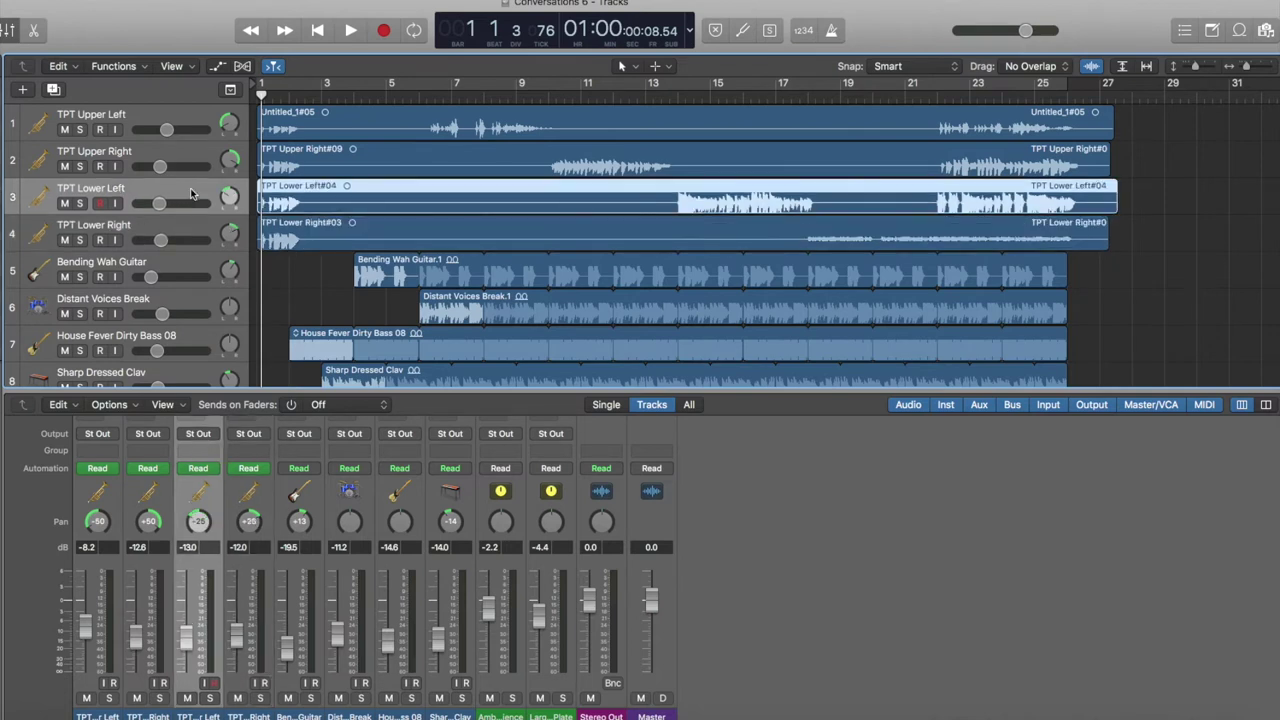
click(198, 122)
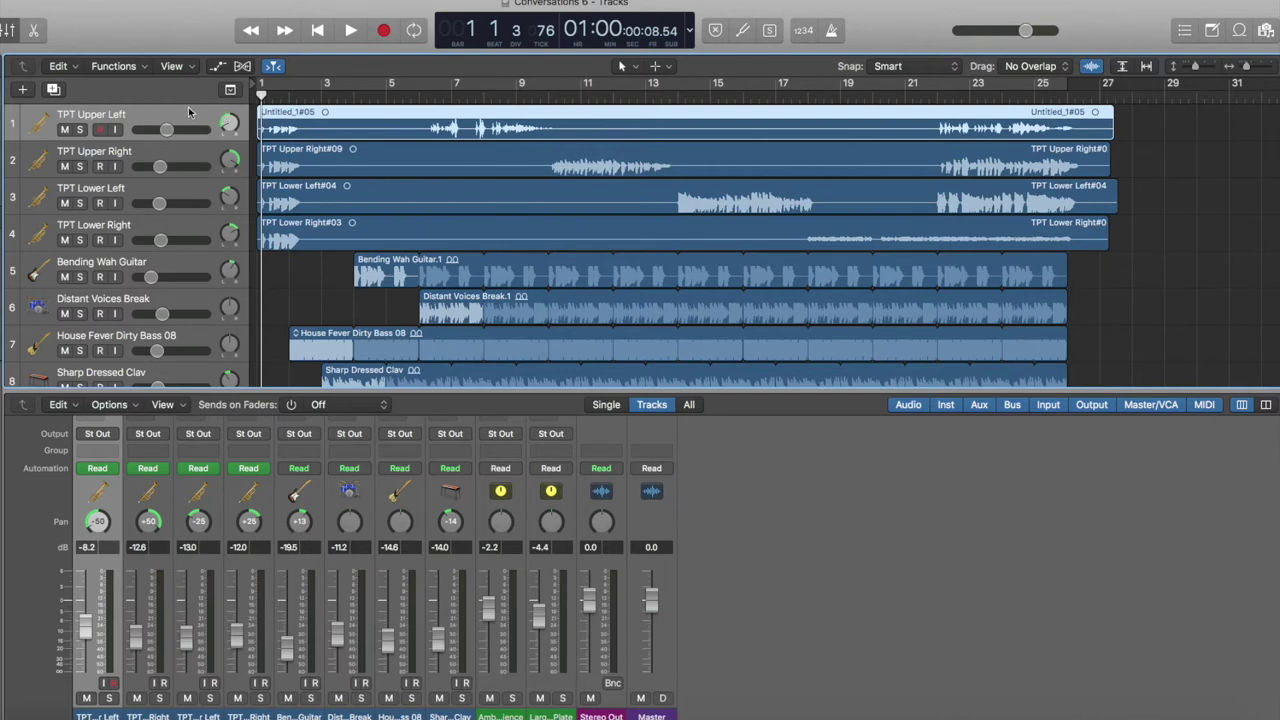
click(178, 187)
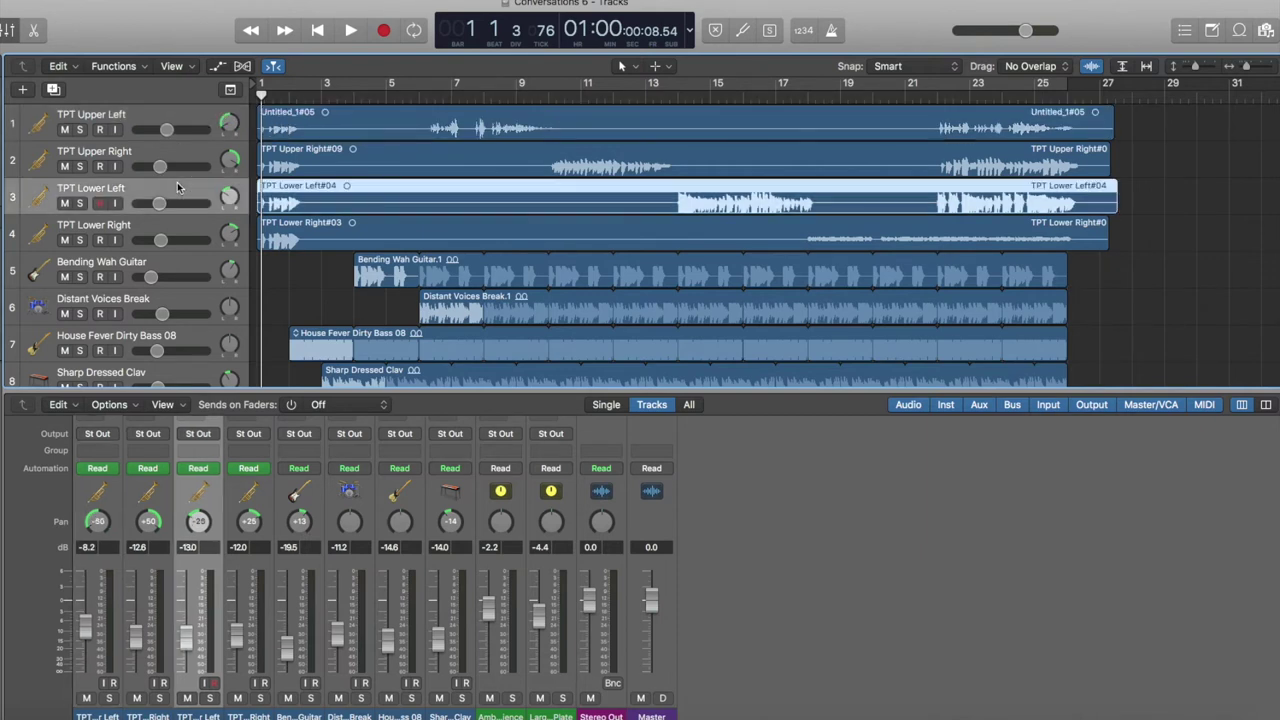
click(188, 125)
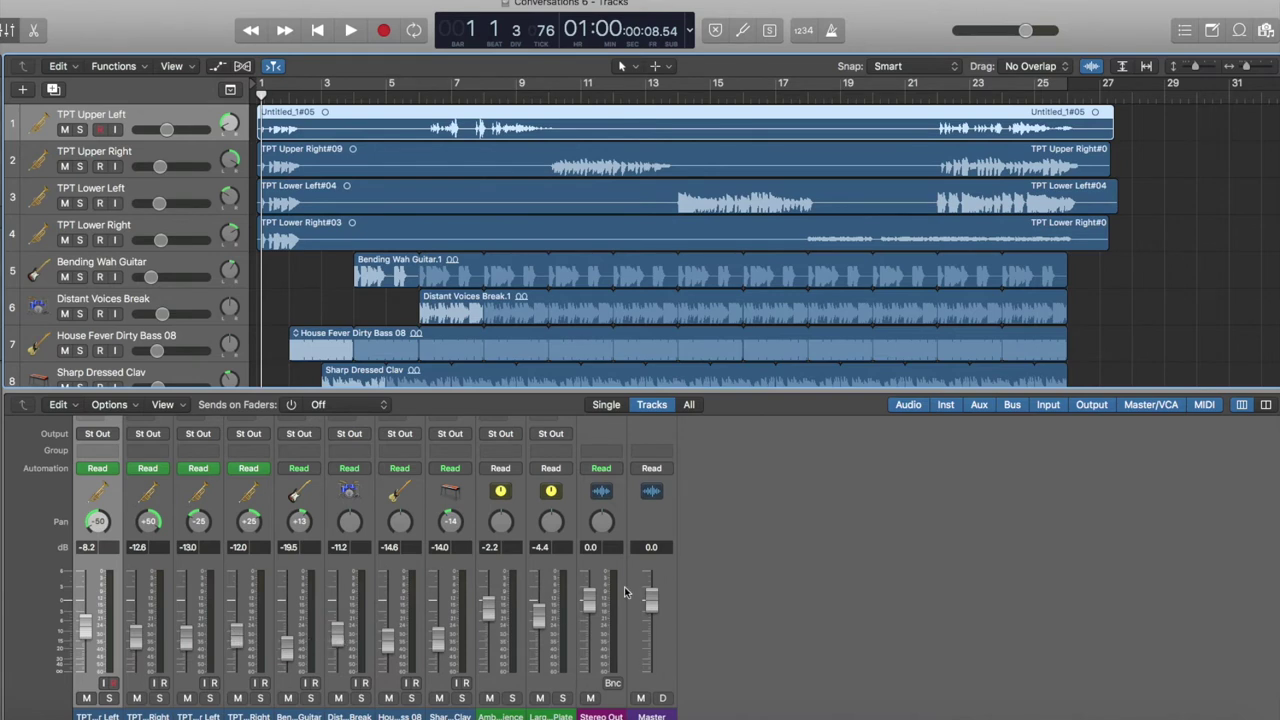
scroll(624, 593, up, 5)
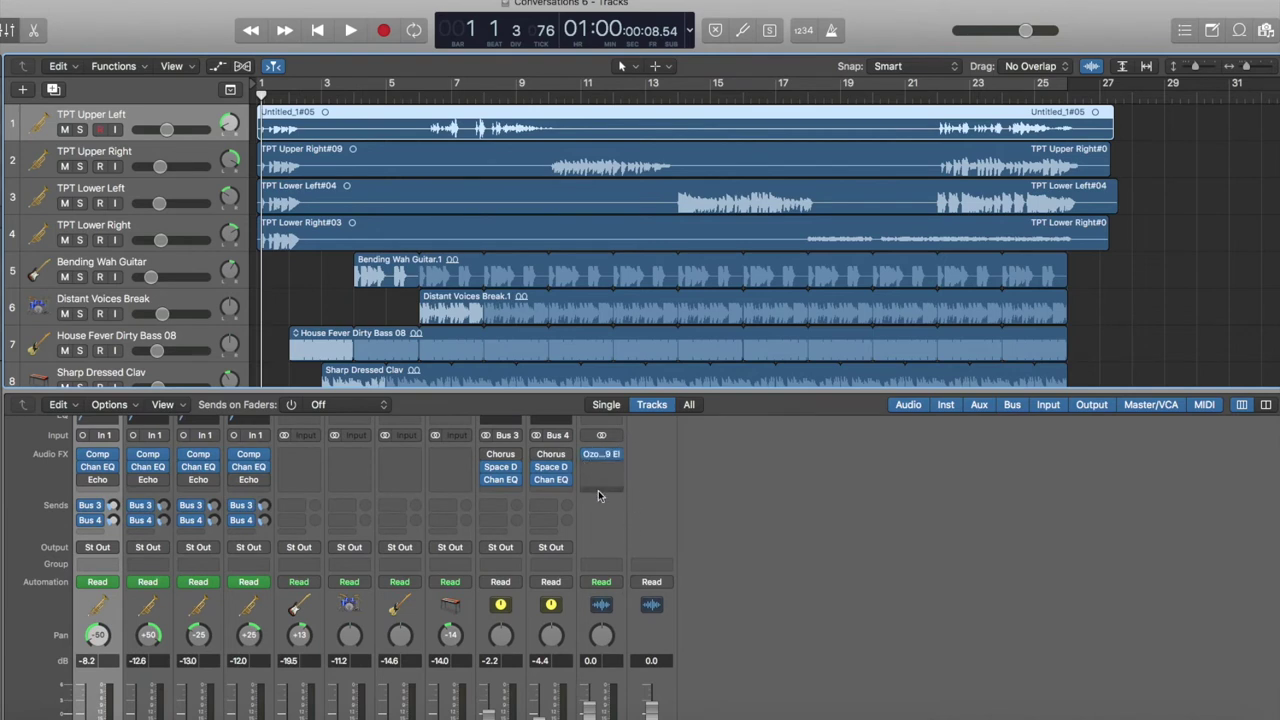
scroll(598, 494, down, 4)
scroll(598, 494, down, 2)
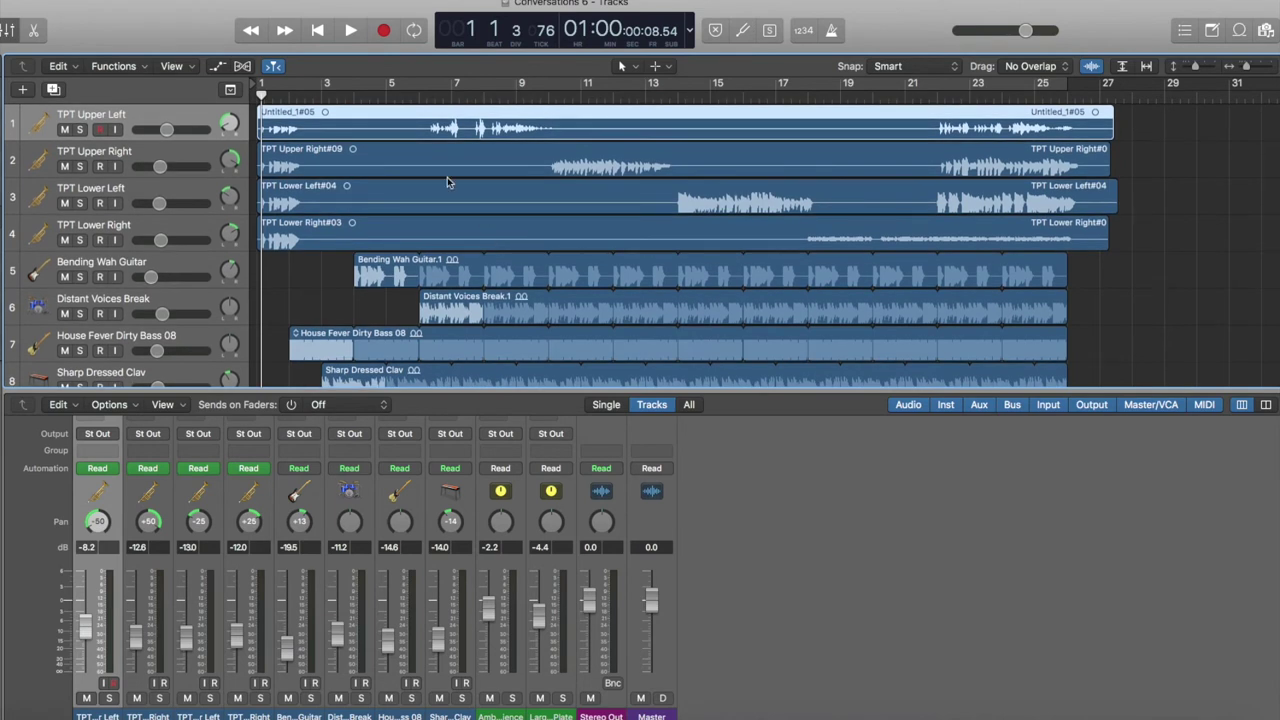
Step: Show the automation lanes and view TPT Upper Left's pan automation
click(218, 66)
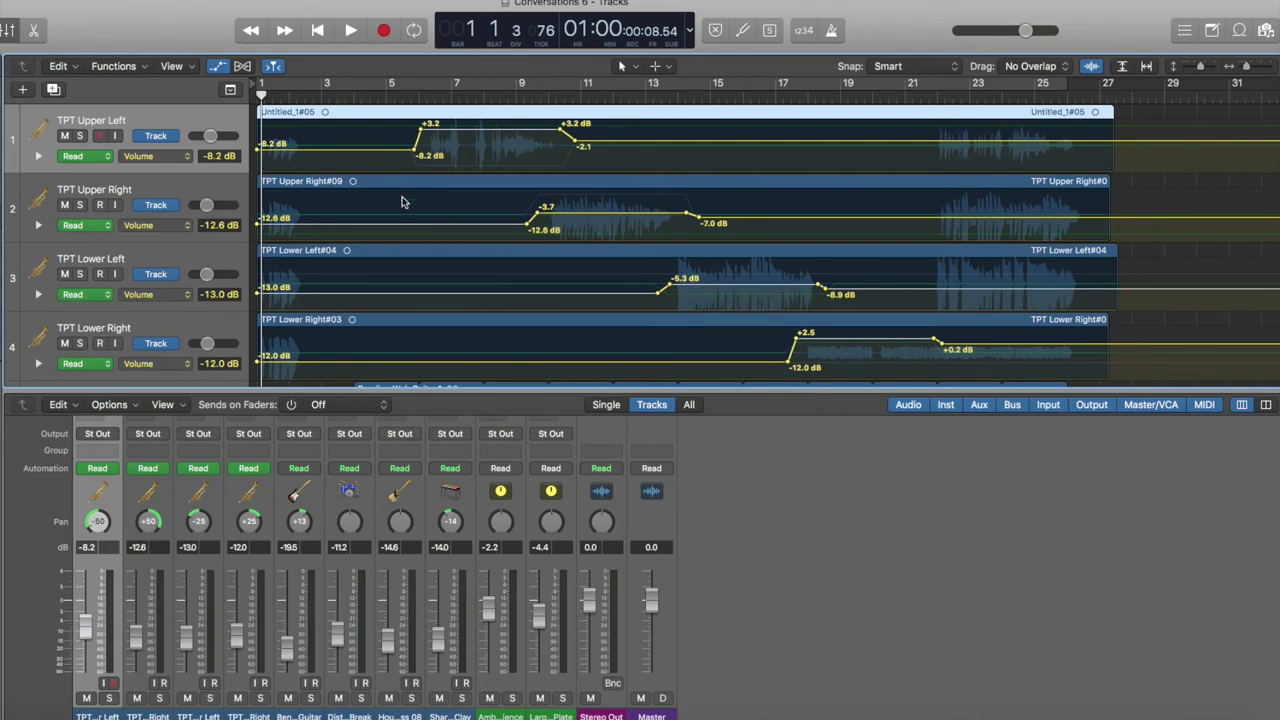
click(189, 158)
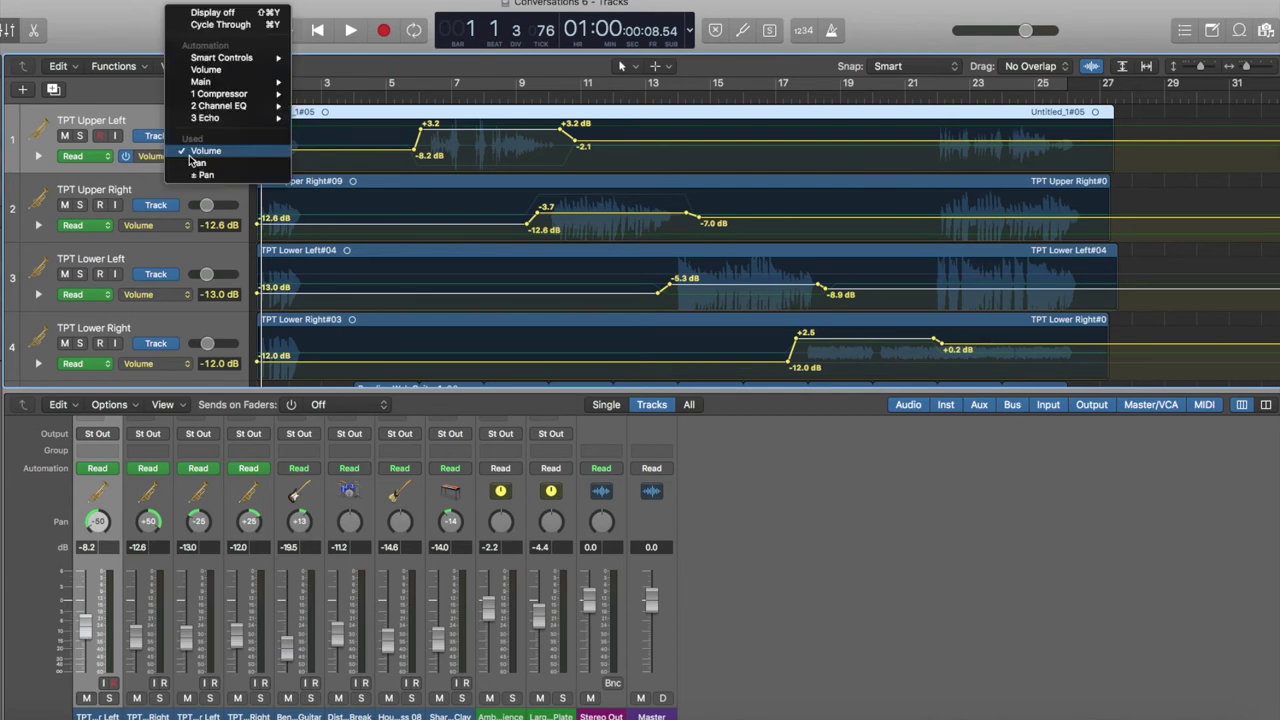
click(197, 163)
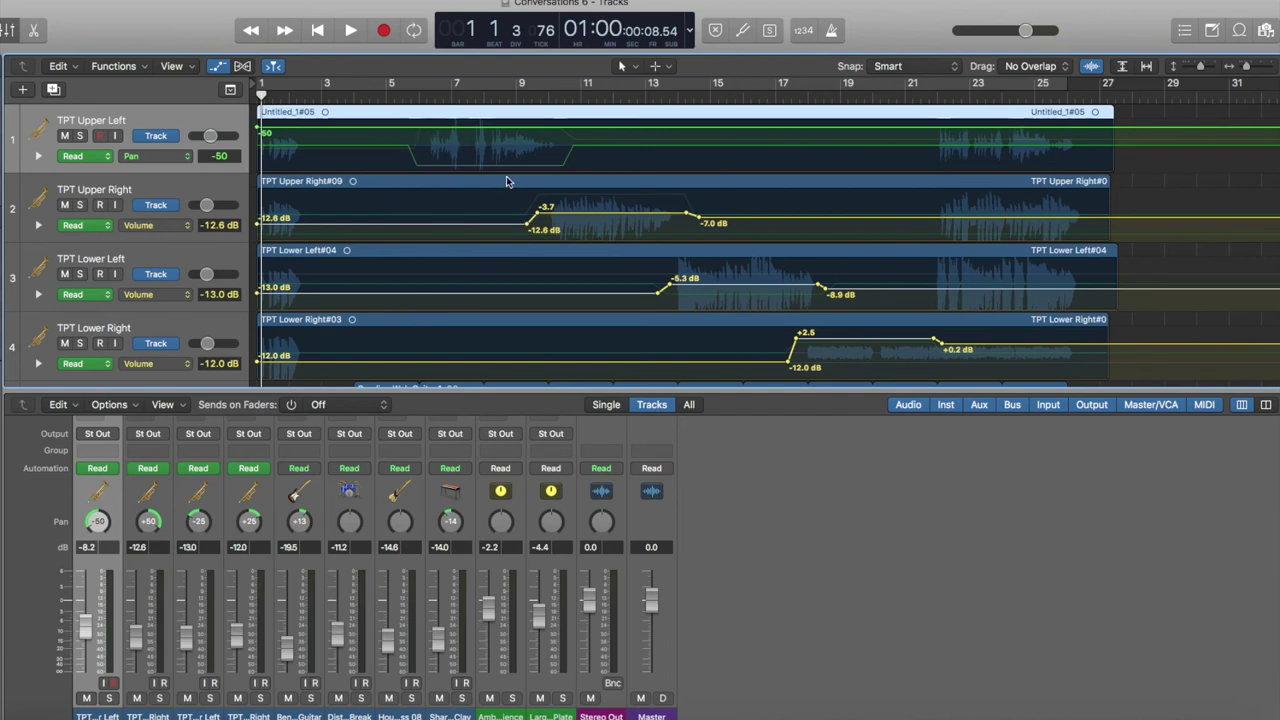
Step: Return TPT Upper Left to volume automation, hide the lanes, and place the playhead at bar 22
click(185, 157)
click(200, 138)
click(219, 68)
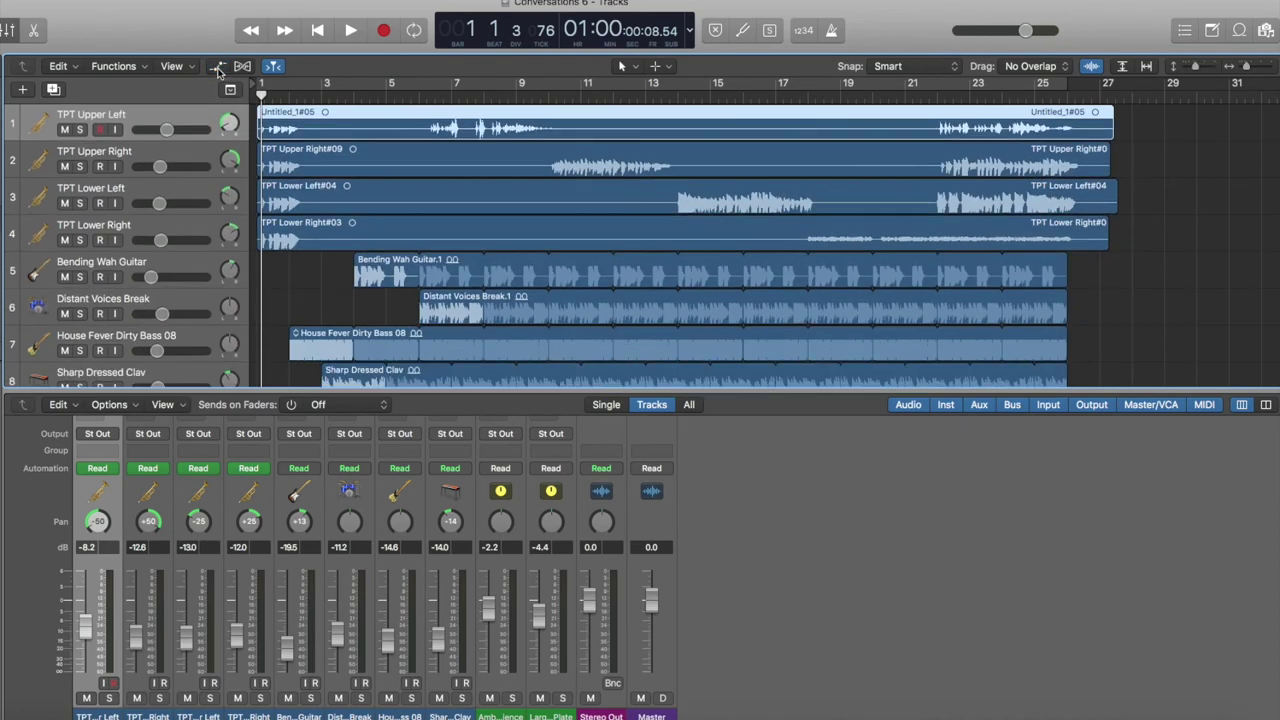
click(940, 96)
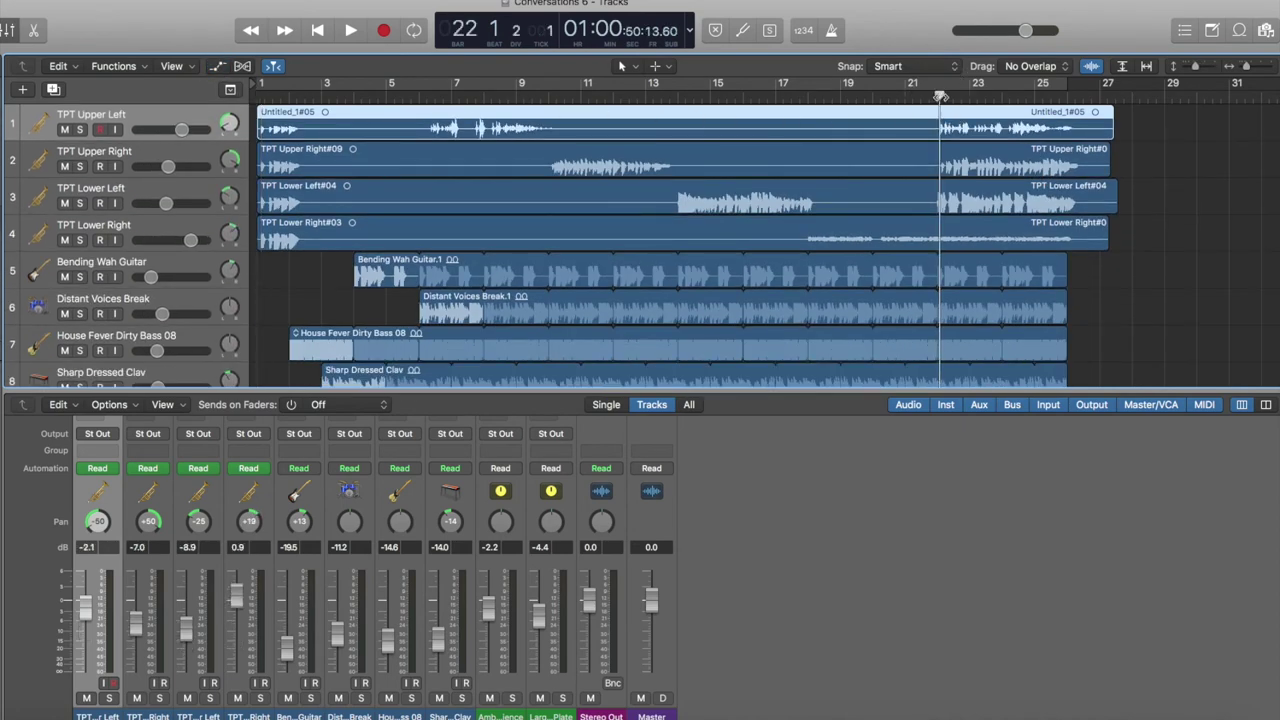